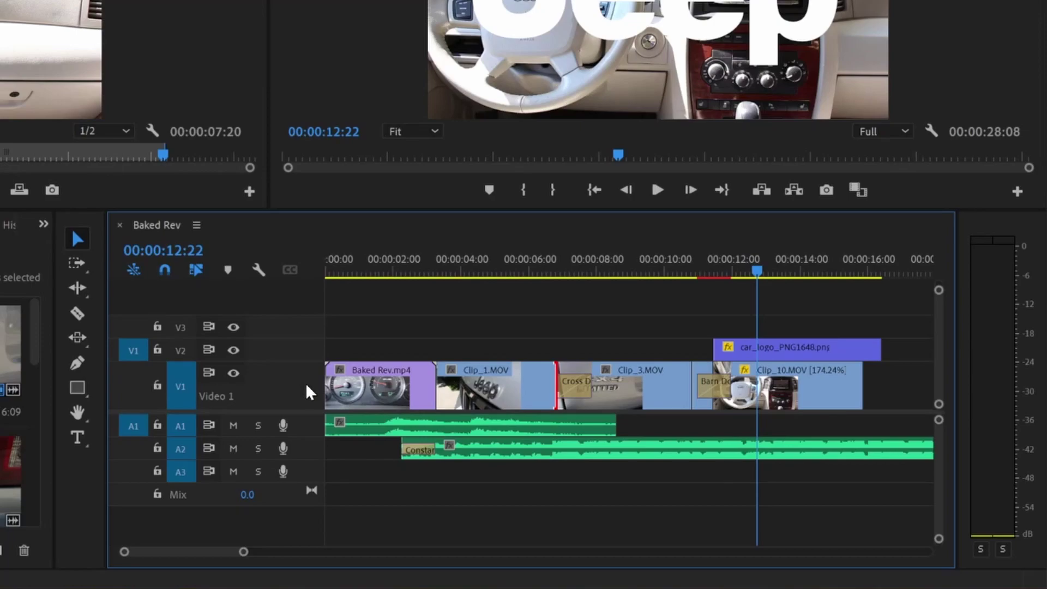
Toggle lock and visibility on Video 1 on and off, then lock, unlock and mute A1
{"action": "left_click", "coordinate": [157, 385]}
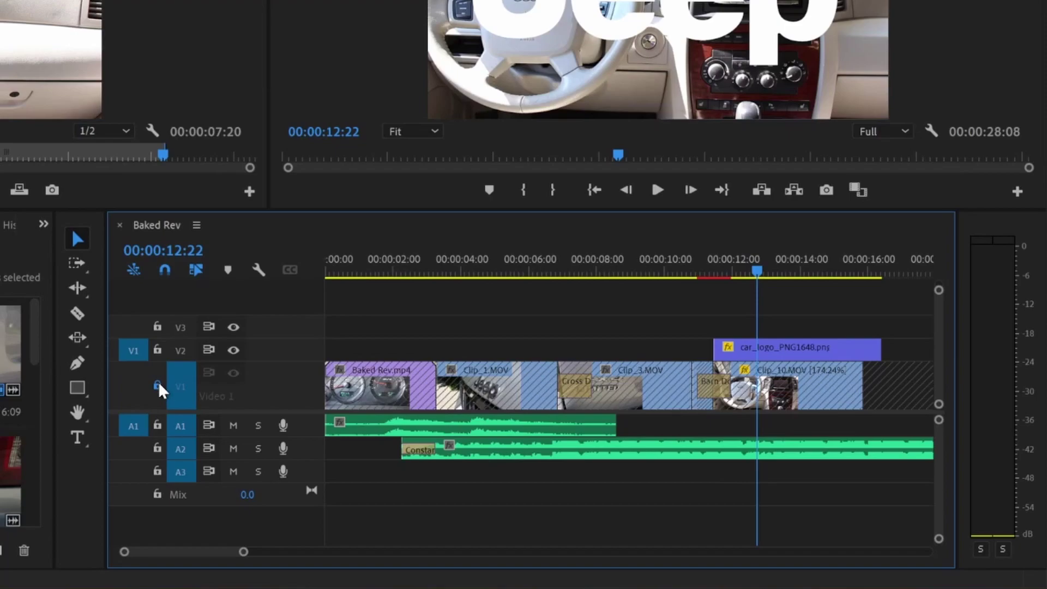
{"action": "left_click", "coordinate": [157, 385]}
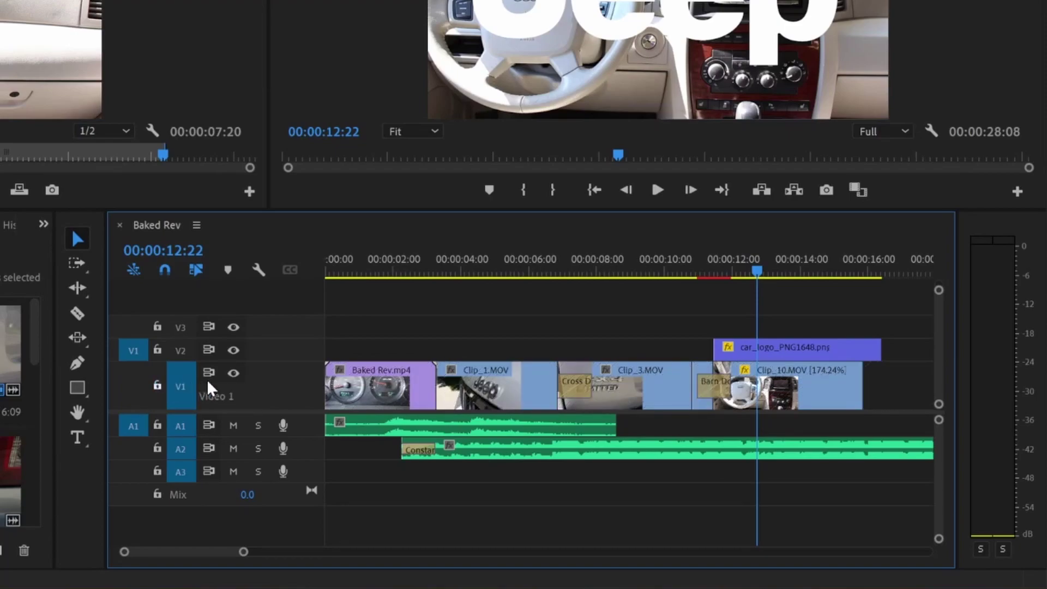
{"action": "left_click", "coordinate": [235, 373]}
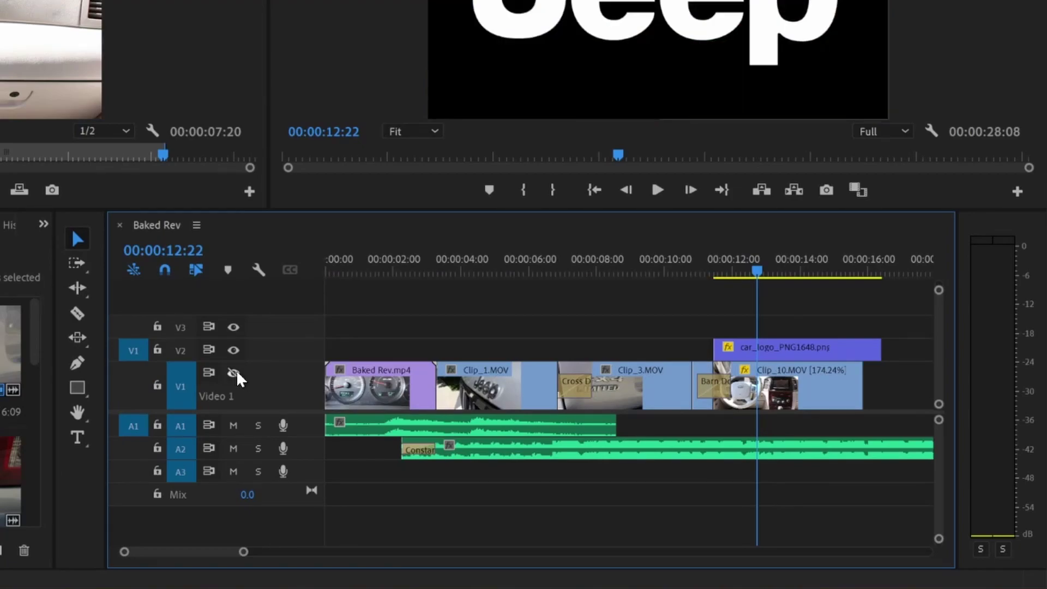
{"action": "left_click", "coordinate": [235, 373]}
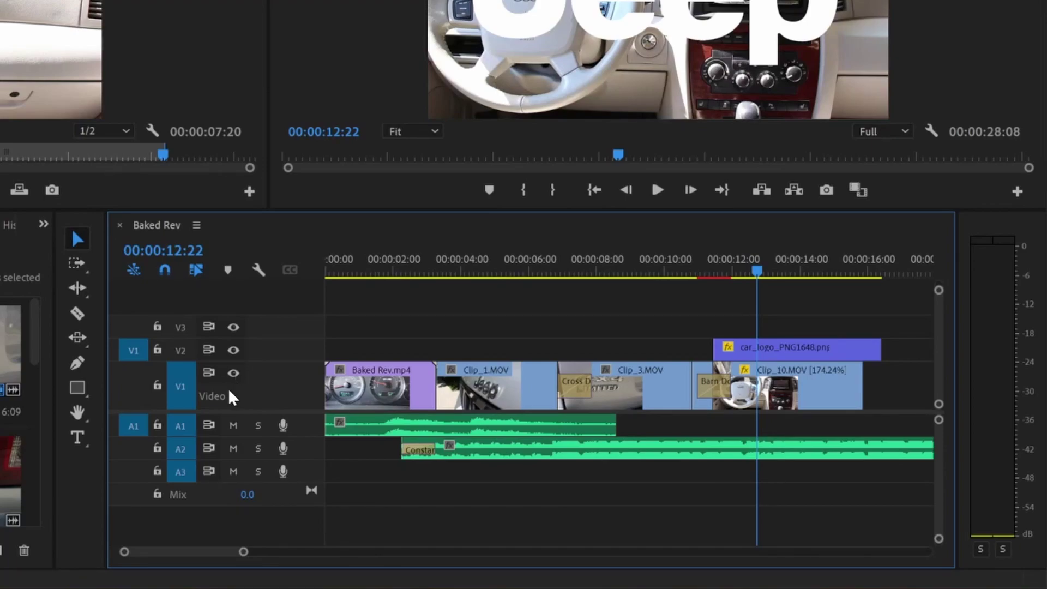
{"action": "left_click", "coordinate": [159, 426]}
{"action": "left_click", "coordinate": [159, 425]}
{"action": "left_click", "coordinate": [233, 425]}
Play back from about 00:00:01:17 and 00:00:01:06 to hear A1 muted and soloed, then unsolo A1
{"action": "left_click", "coordinate": [381, 268]}
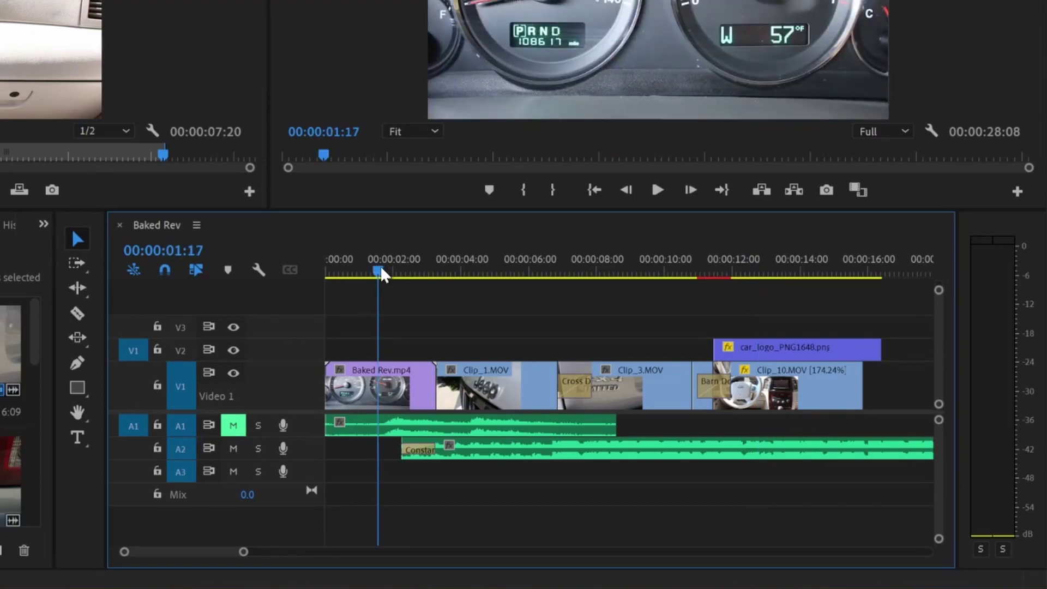
{"action": "key", "text": "space"}
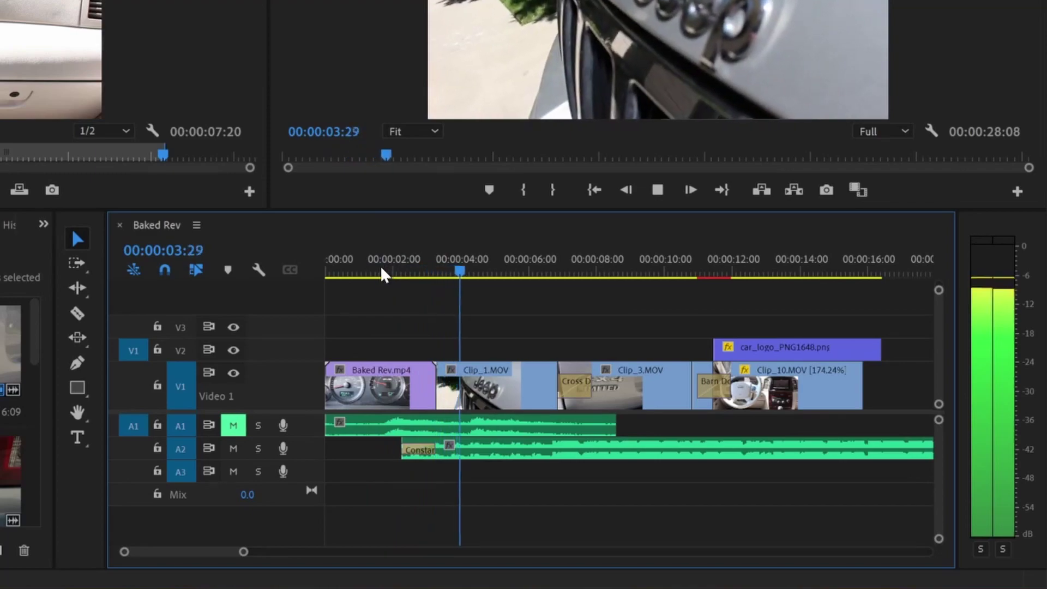
{"action": "key", "text": "space"}
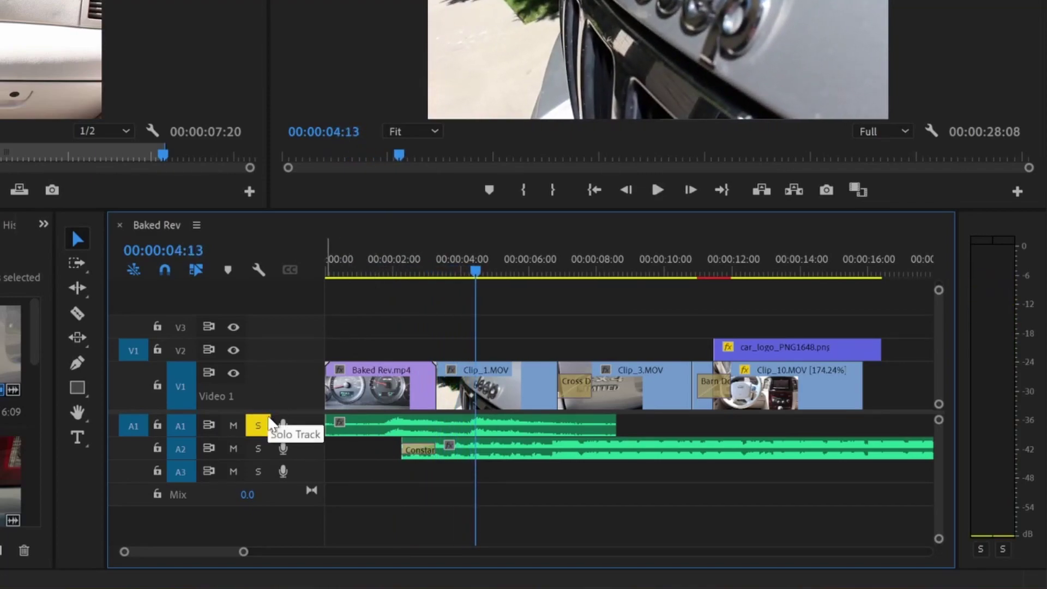
{"action": "left_click", "coordinate": [367, 269]}
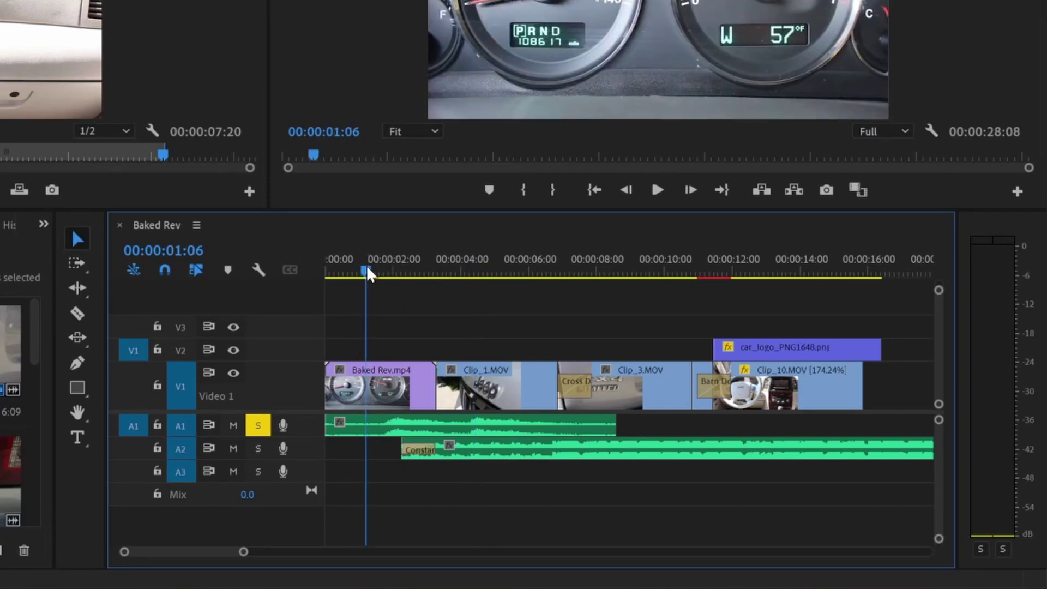
{"action": "key", "text": "space"}
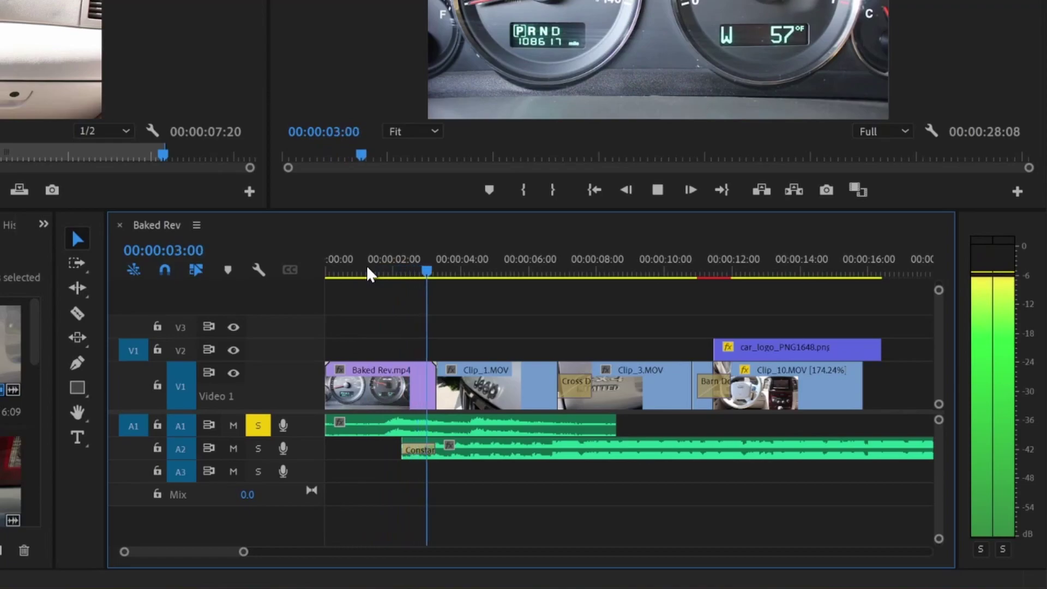
{"action": "key", "text": "space"}
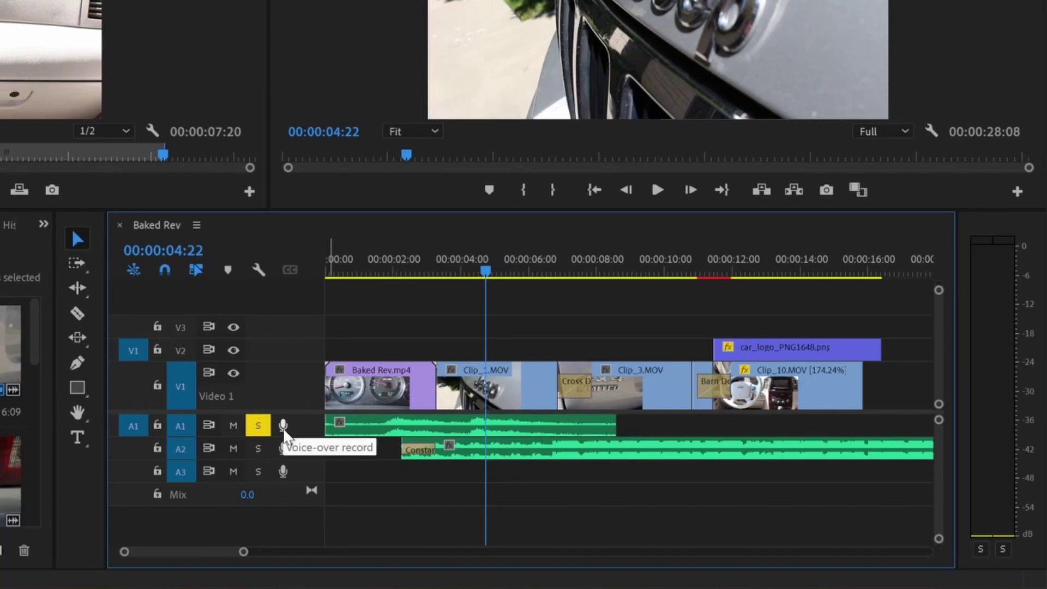
{"action": "left_click", "coordinate": [258, 425]}
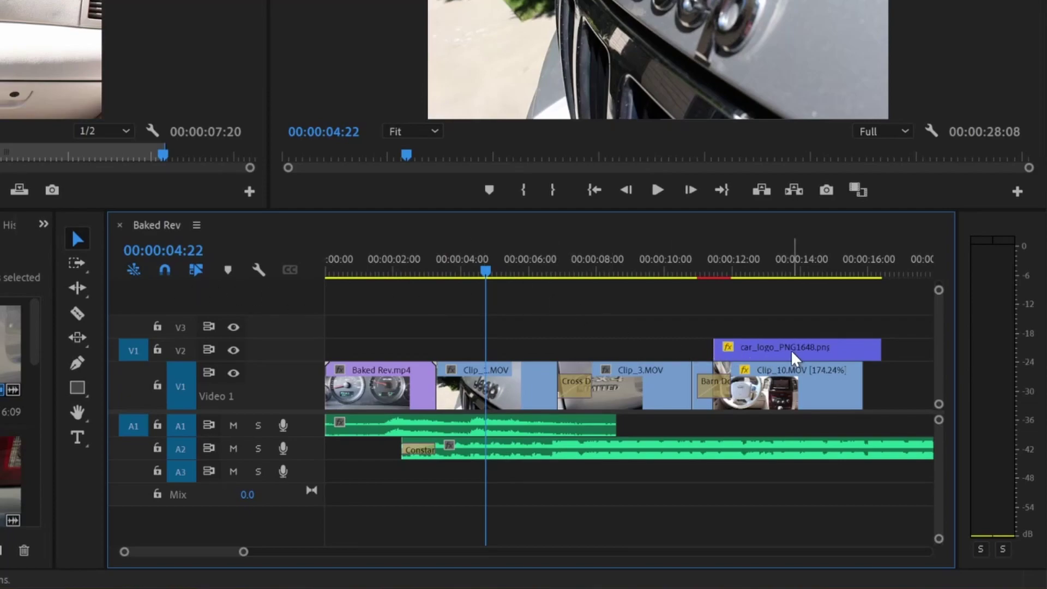
Shift the car_logo clip later on V2 with snapping off so it starts near 00:00:12:08
{"action": "mouse_move", "coordinate": [790, 349]}
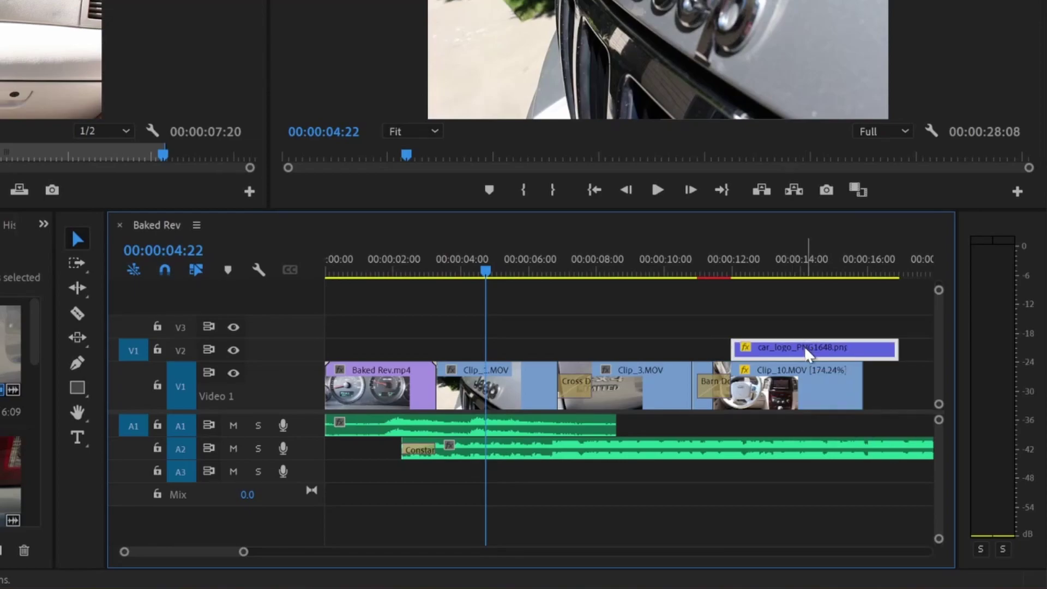
{"action": "mouse_move", "coordinate": [801, 348]}
{"action": "left_mouse_down"}
{"action": "mouse_move", "coordinate": [504, 351]}
{"action": "mouse_move", "coordinate": [781, 339]}
{"action": "mouse_move", "coordinate": [813, 352]}
{"action": "left_mouse_up"}
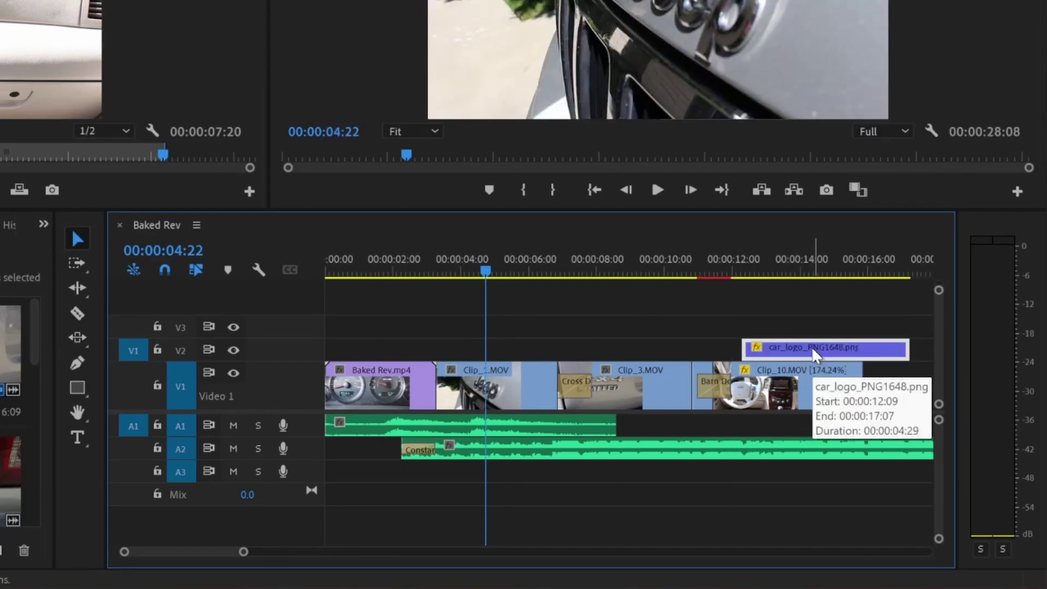
{"action": "left_click", "coordinate": [164, 270]}
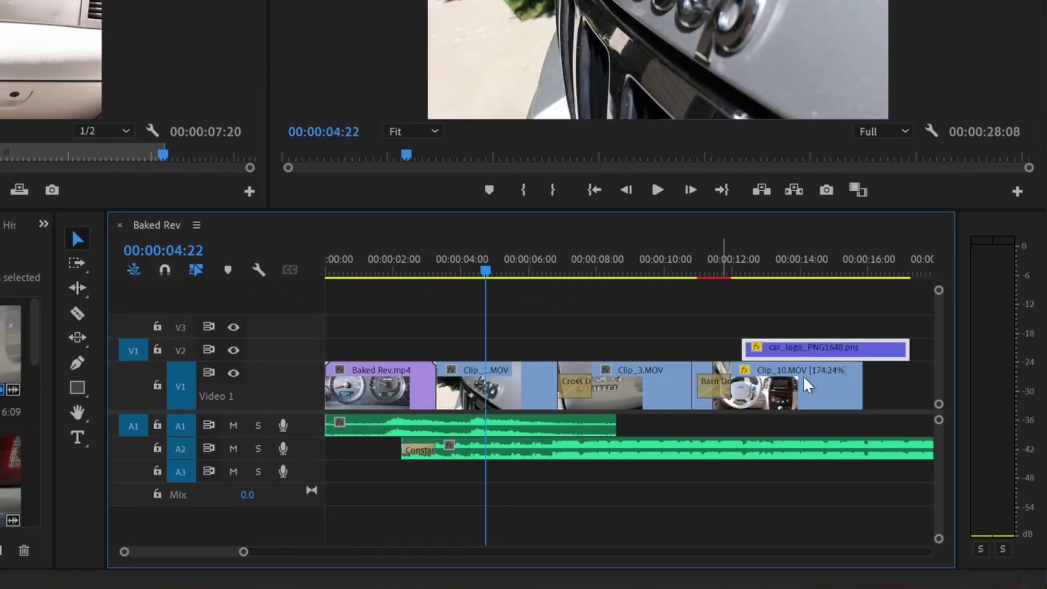
{"action": "mouse_move", "coordinate": [865, 350]}
{"action": "left_mouse_down"}
{"action": "mouse_move", "coordinate": [818, 361]}
{"action": "mouse_move", "coordinate": [487, 361]}
{"action": "mouse_move", "coordinate": [864, 358]}
{"action": "left_mouse_up"}
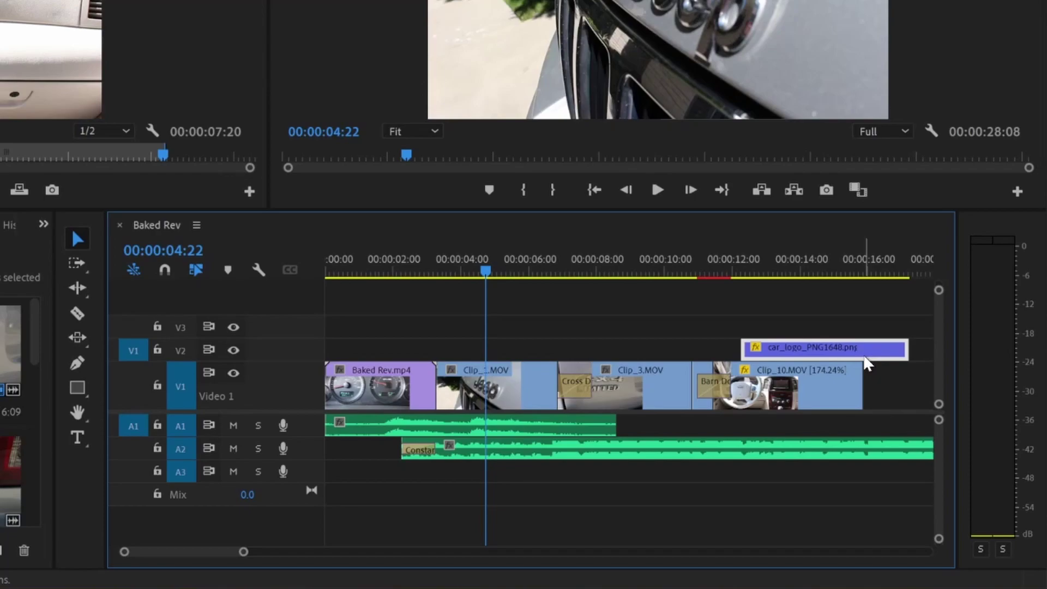
Deselect the logo, scroll right, and try moving Clip_5.MOV with its audio later, then undo
{"action": "left_click", "coordinate": [590, 298]}
{"action": "scroll", "coordinate": [591, 298], "scroll_direction": "right", "scroll_amount": 3}
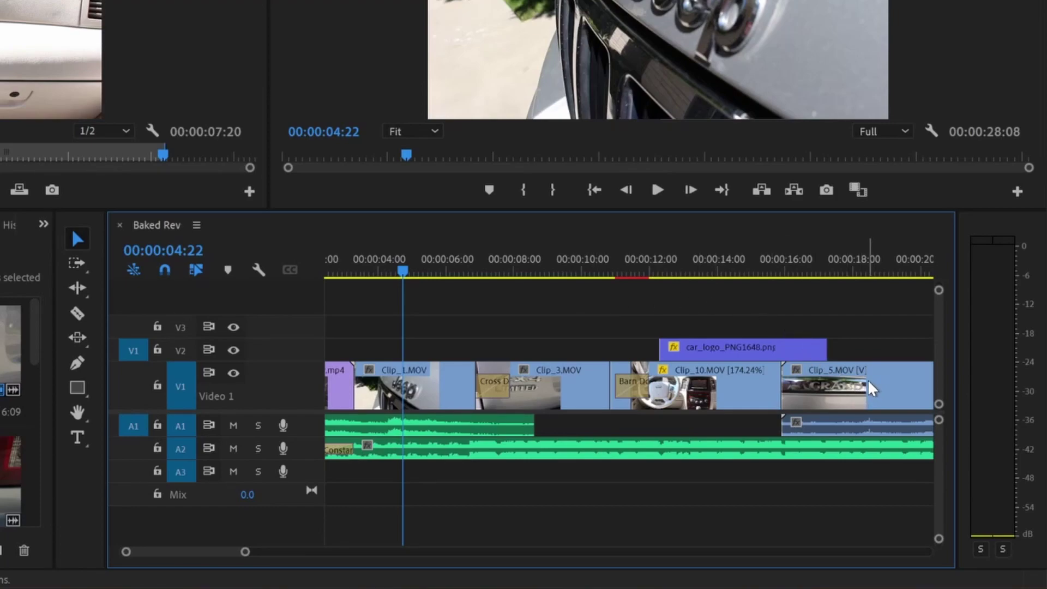
{"action": "scroll", "coordinate": [868, 379], "scroll_direction": "right", "scroll_amount": 5}
{"action": "left_click_drag", "start_coordinate": [674, 390], "coordinate": [827, 388]}
{"action": "key", "text": "ctrl+z"}
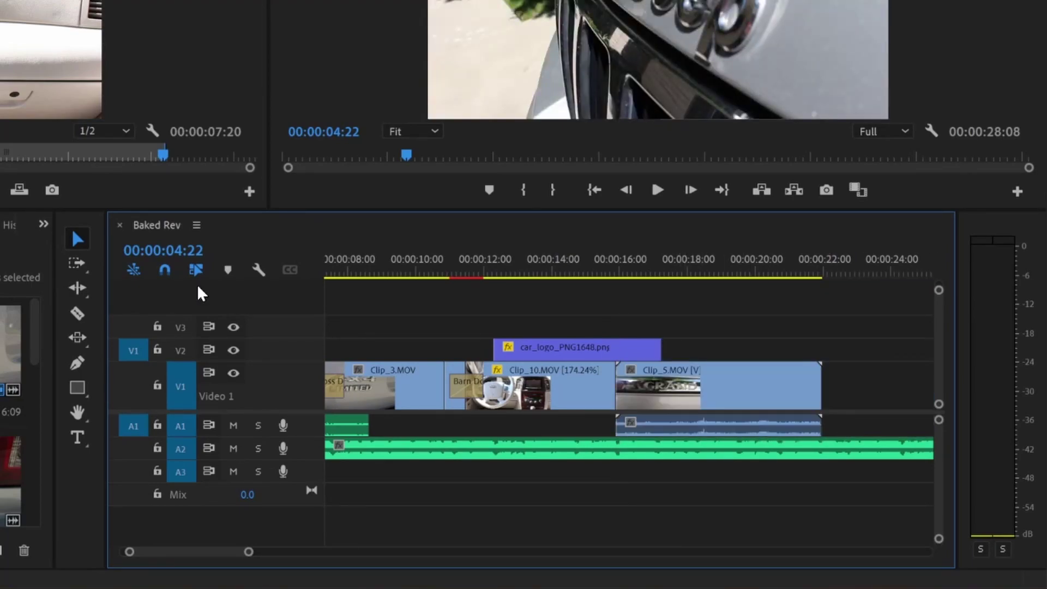
With linked selection off, select Clip_5's video and audio separately and undo a 2-second audio shift
{"action": "left_click", "coordinate": [195, 269]}
{"action": "left_click", "coordinate": [756, 382]}
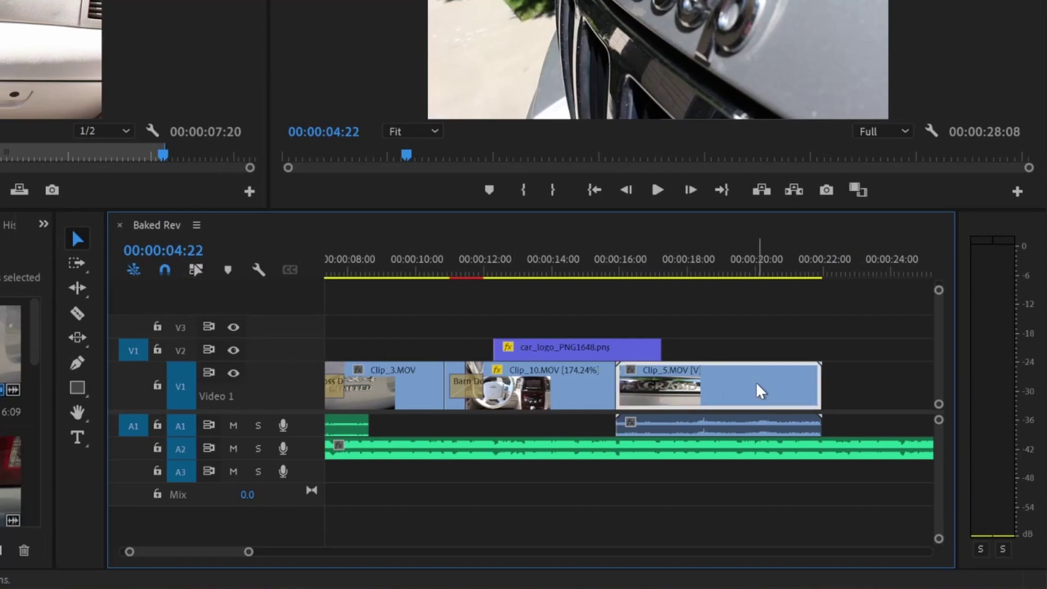
{"action": "left_click", "coordinate": [714, 425]}
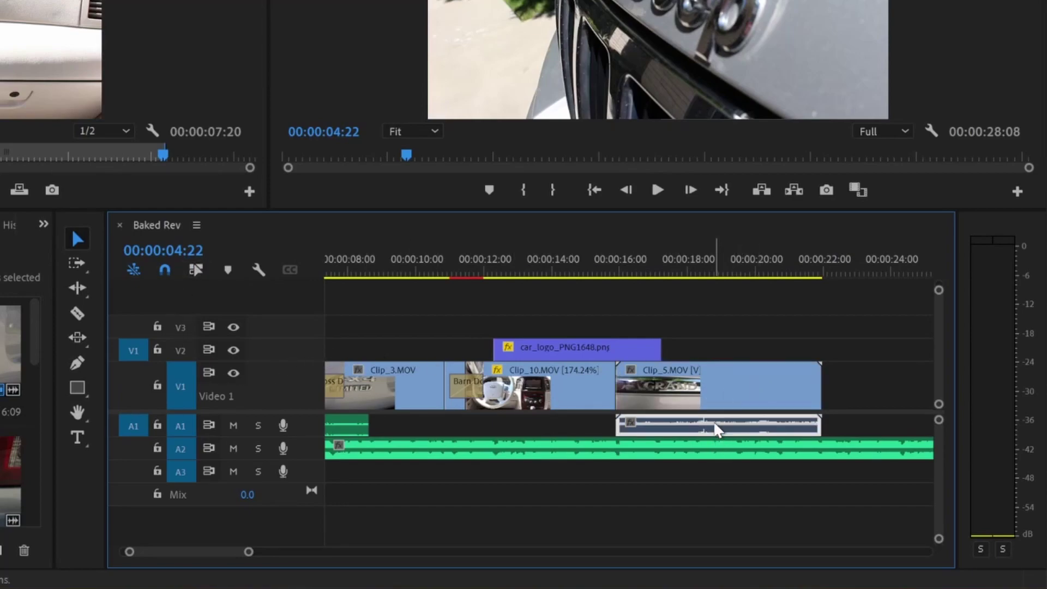
{"action": "left_click_drag", "start_coordinate": [714, 421], "coordinate": [799, 422]}
{"action": "key", "text": "ctrl+z"}
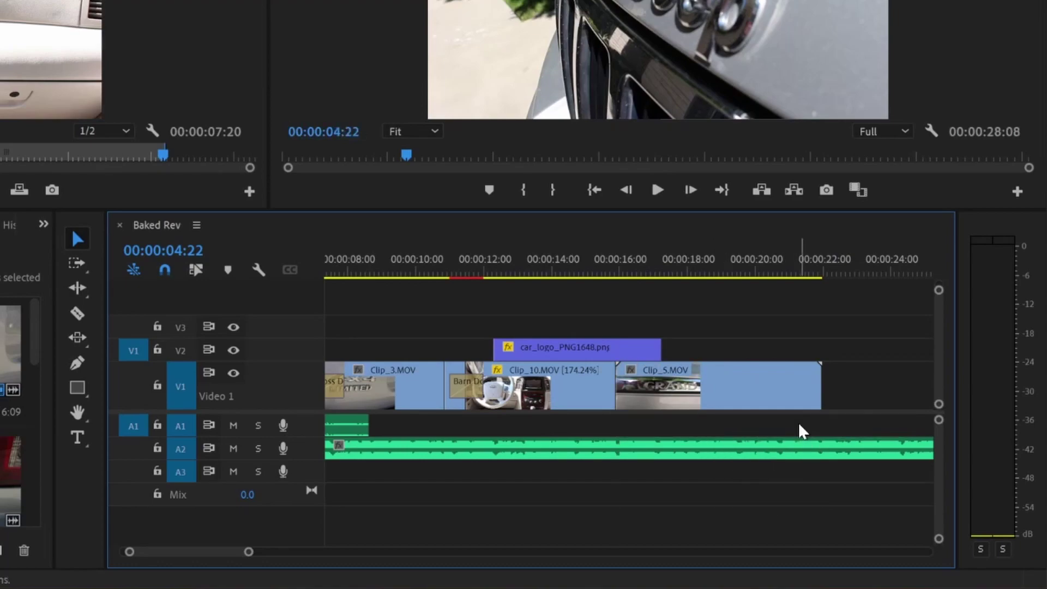
Re-enable linked selection, select Clip_5's audio and video parts individually, then place the playhead at 00:00:09:25
{"action": "left_click", "coordinate": [197, 270]}
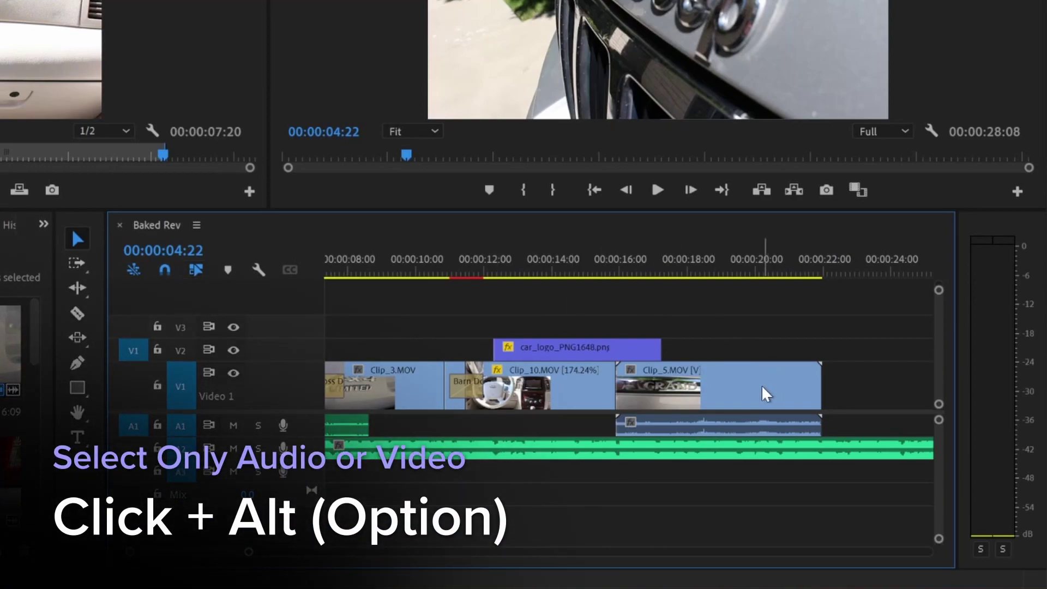
{"action": "left_click", "coordinate": [746, 425], "text": "alt"}
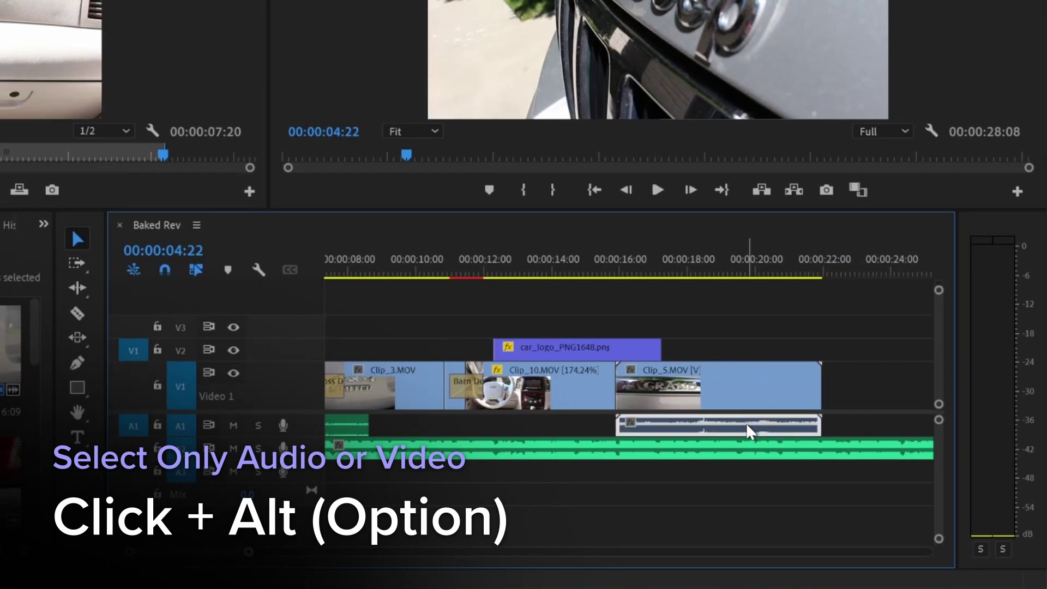
{"action": "left_click", "coordinate": [747, 377], "text": "alt"}
{"action": "left_click", "coordinate": [764, 297]}
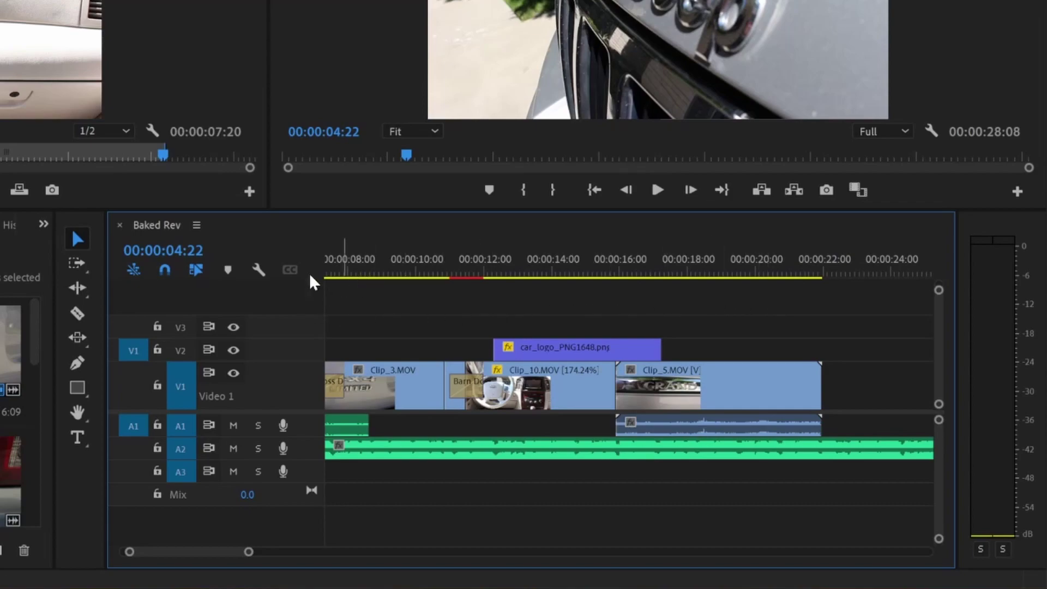
{"action": "left_click", "coordinate": [410, 266]}
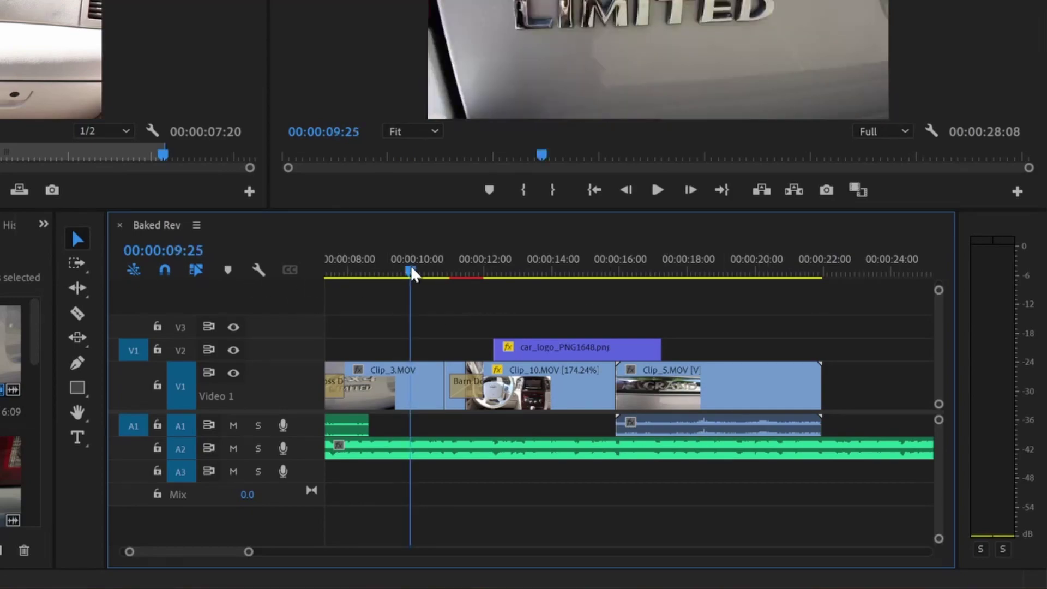
Drop a marker at the playhead and name it 'Start of sequence' in its marker dialog
{"action": "left_click", "coordinate": [229, 271]}
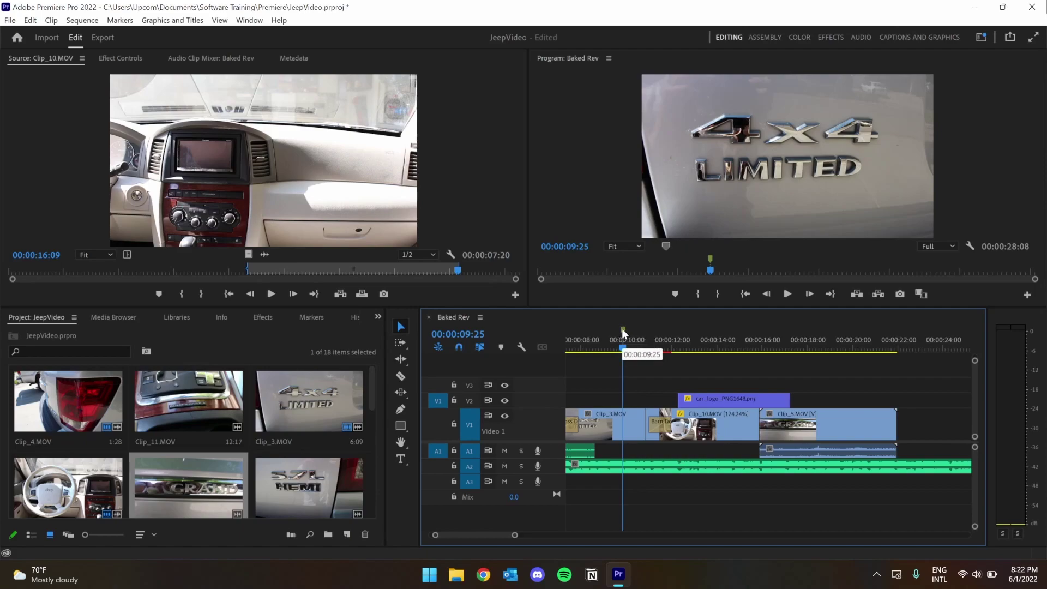
{"action": "double_click", "coordinate": [622, 328]}
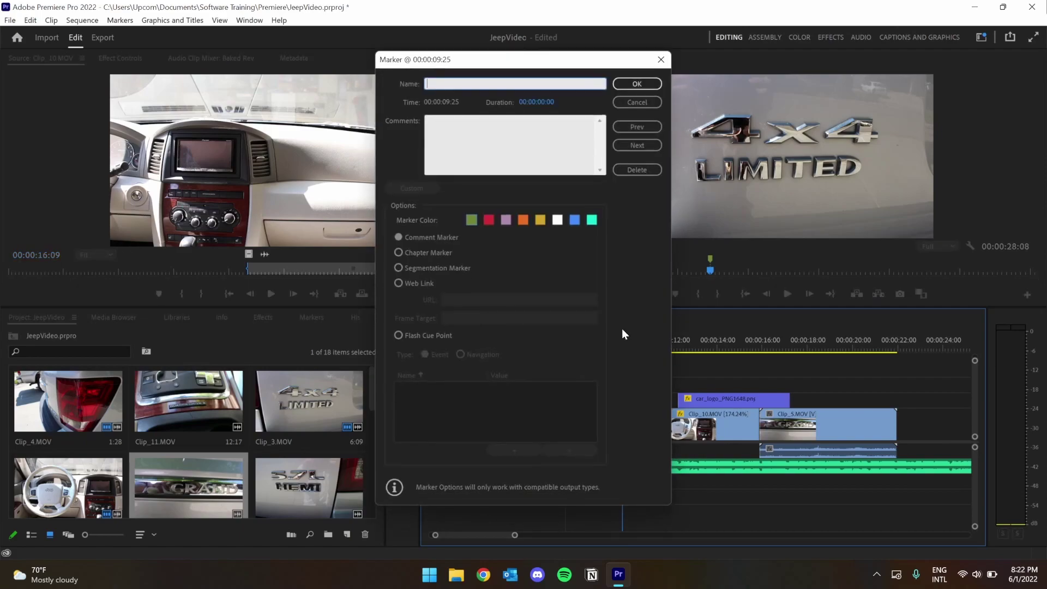
{"action": "left_click", "coordinate": [490, 220]}
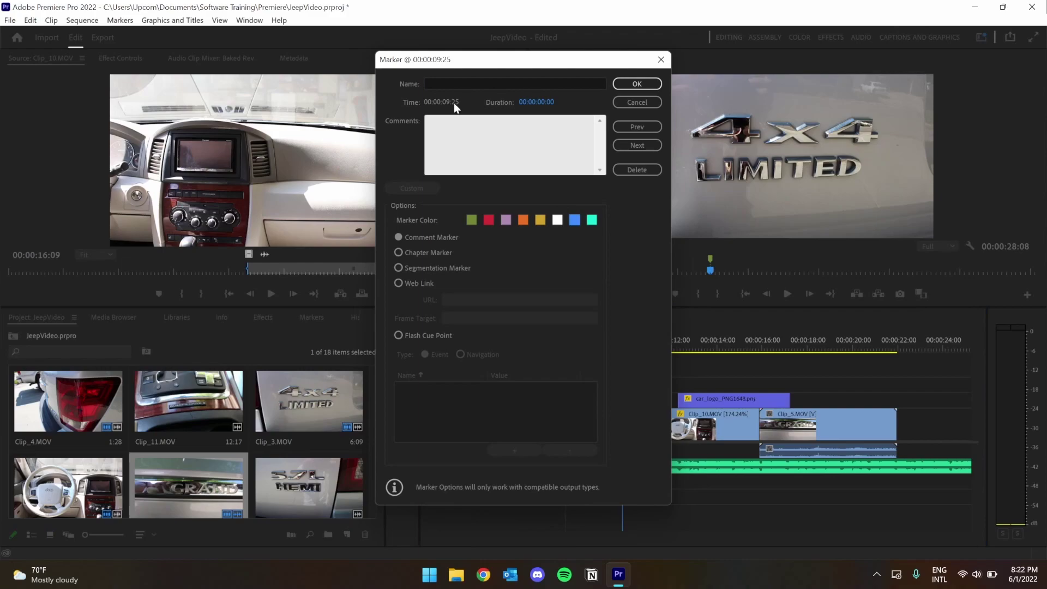
{"action": "left_click", "coordinate": [447, 83]}
{"action": "type", "text": "Start of sequence"}
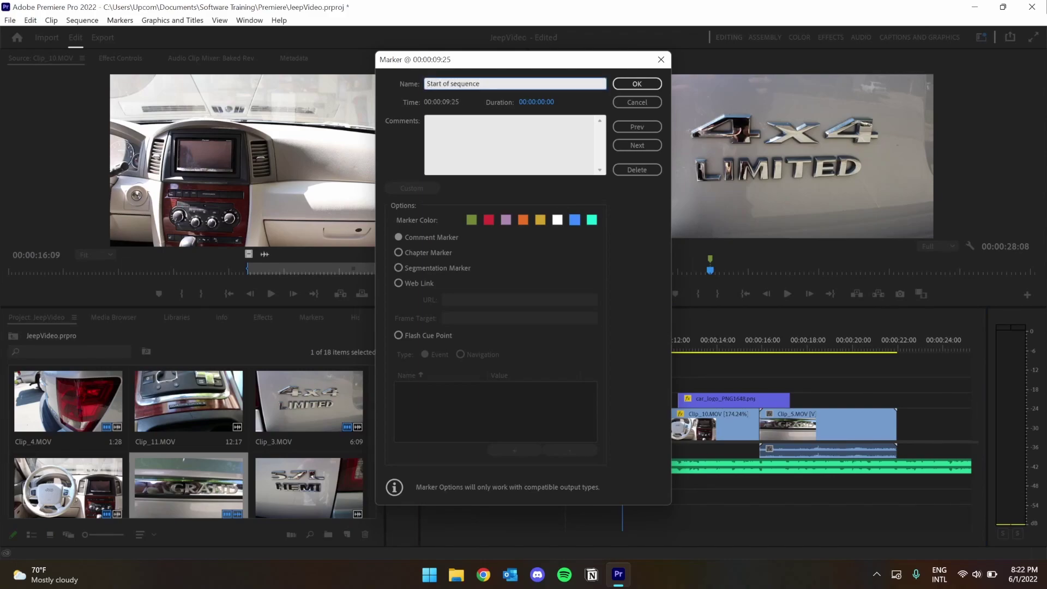
{"action": "key", "text": "Return"}
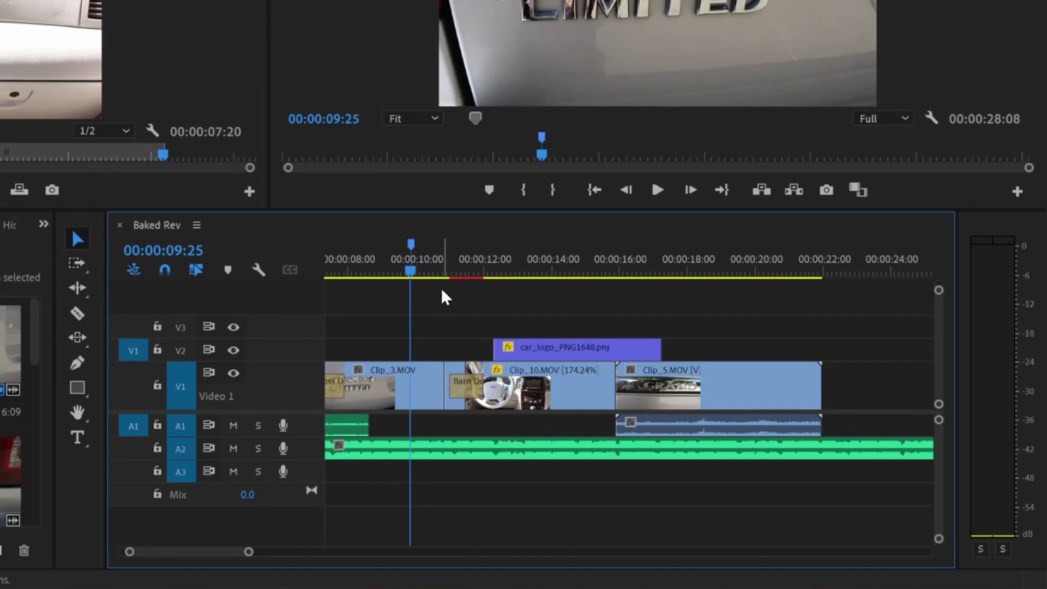
Play from 00:00:03:21 and press M to drop a marker just after 00:00:06:00
{"action": "scroll", "coordinate": [441, 287], "scroll_direction": "left", "scroll_amount": 5}
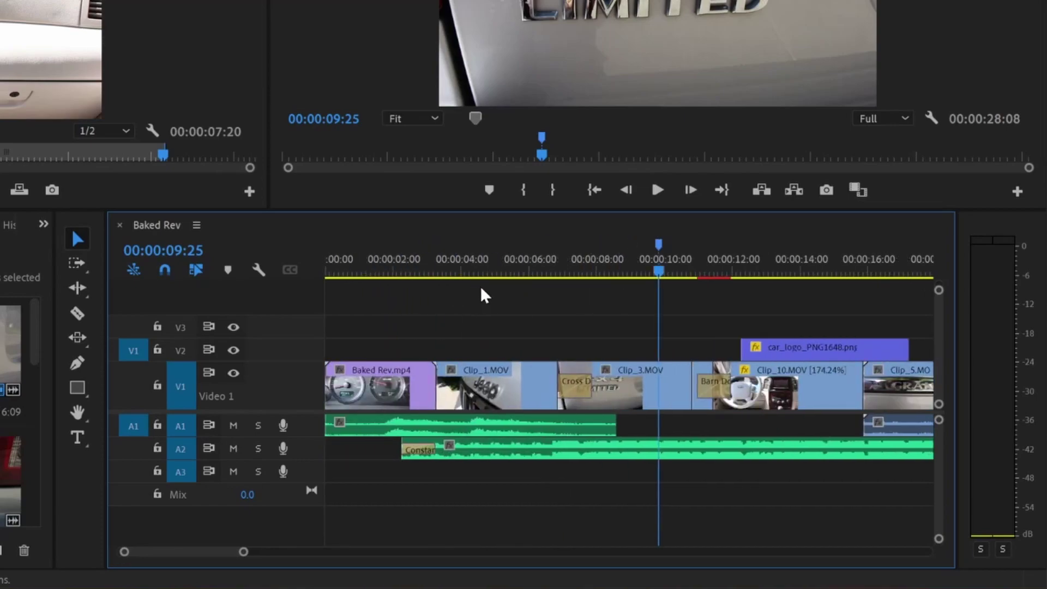
{"action": "left_click", "coordinate": [453, 257]}
{"action": "key", "text": "space"}
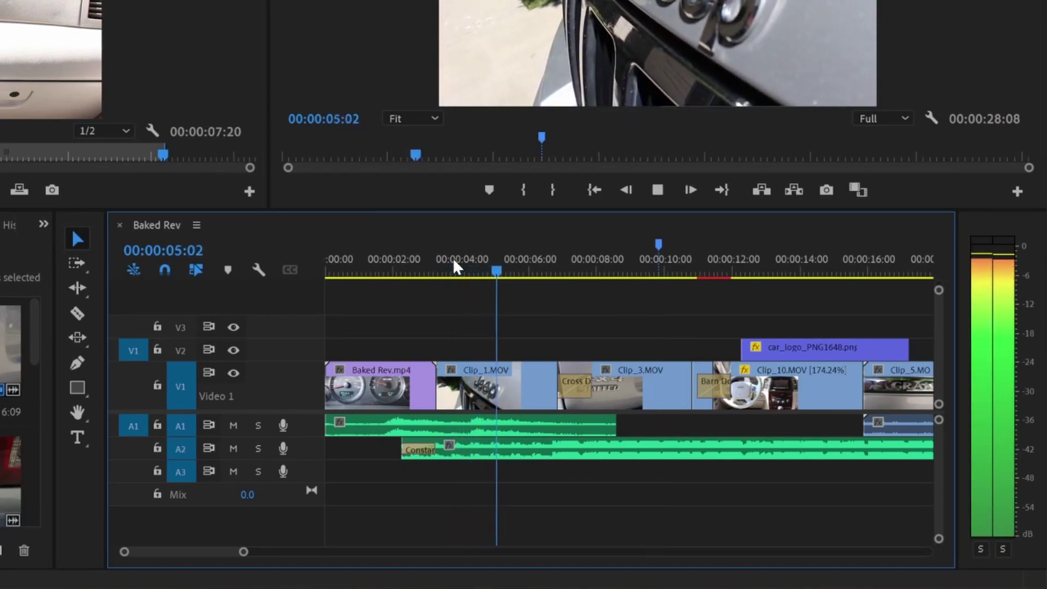
{"action": "key", "text": "m"}
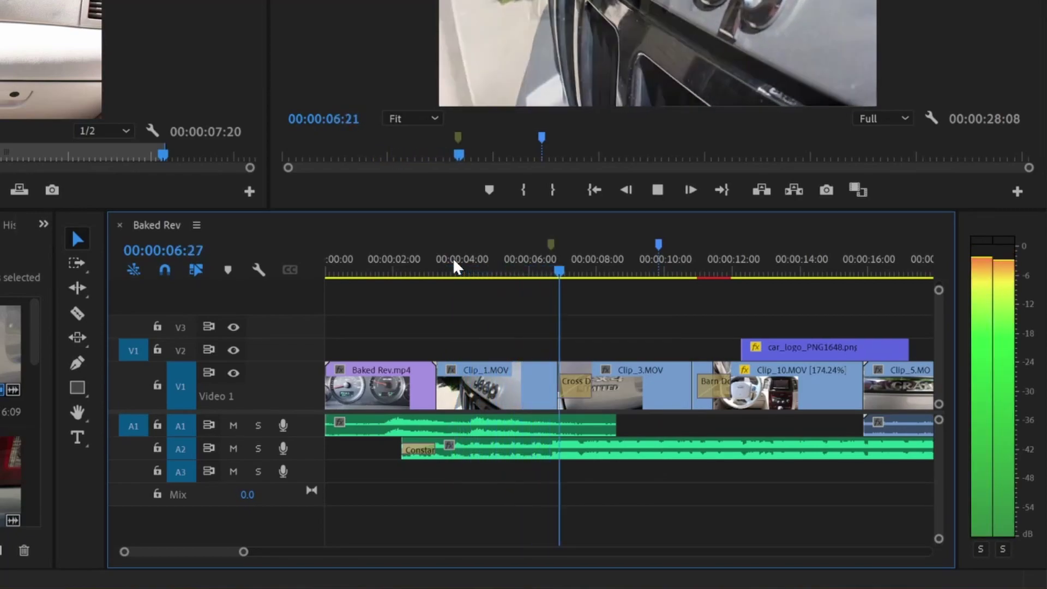
{"action": "key", "text": "space"}
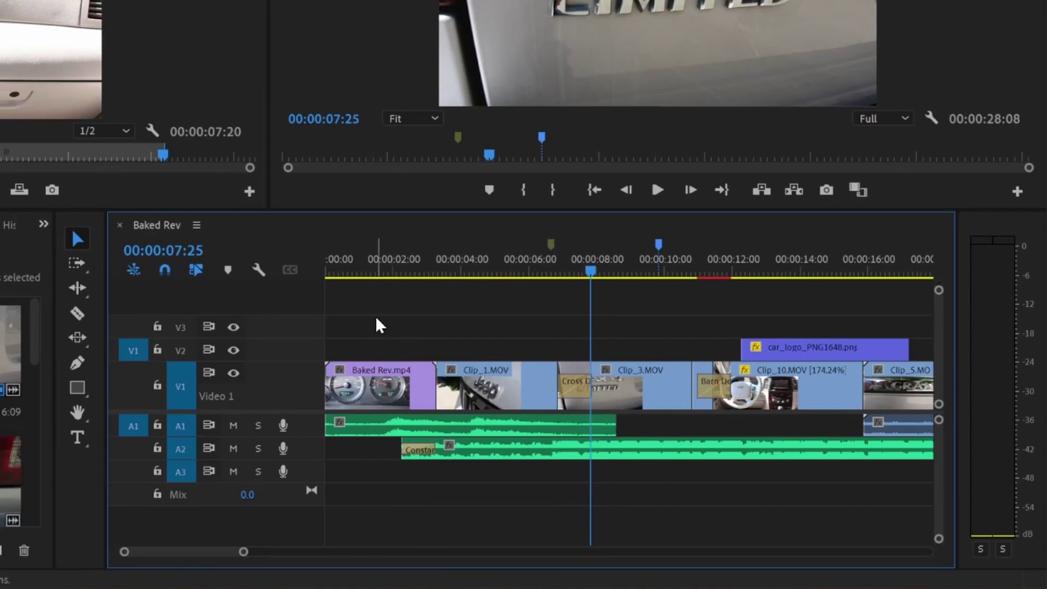
Open the Timeline Display Settings menu from the wrench icon
{"action": "left_click", "coordinate": [257, 270]}
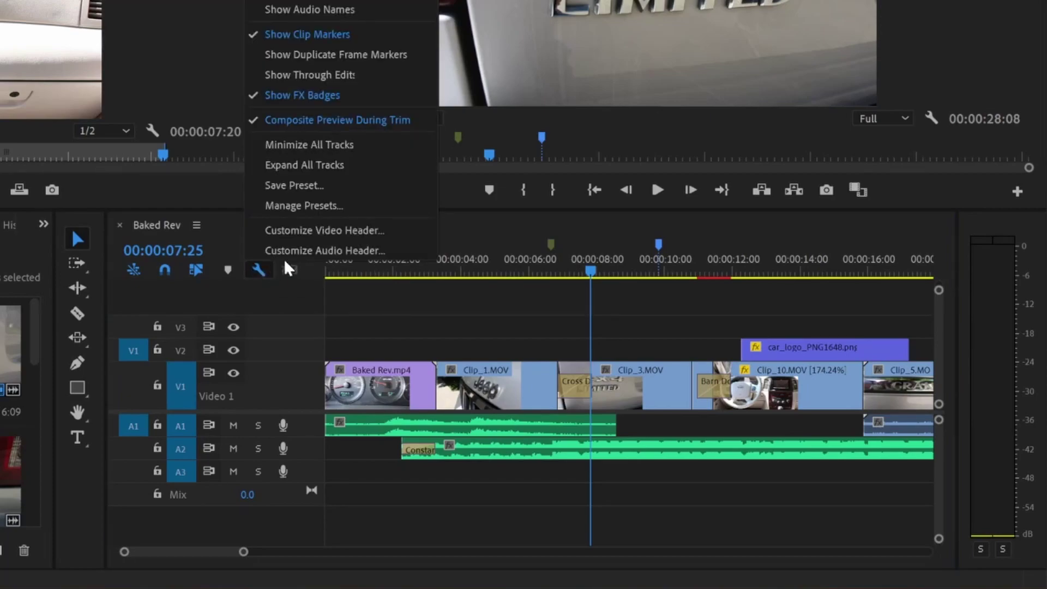